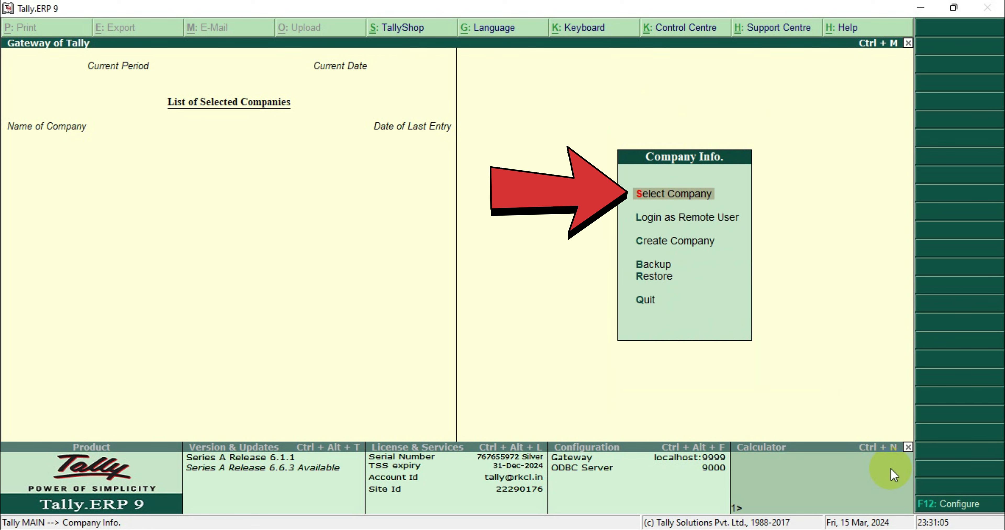
Load the company A ONE MOBILE and display its Day Book.
key(Return)
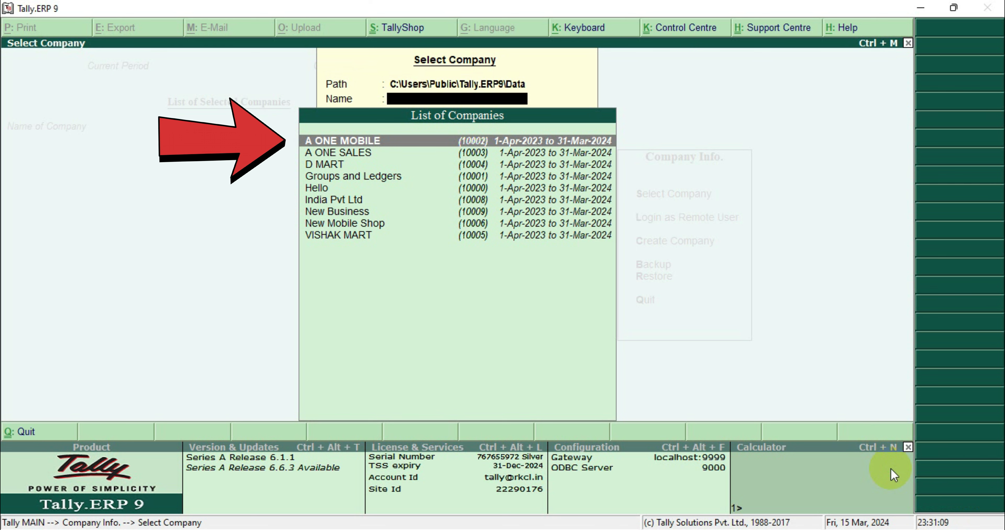
key(Return)
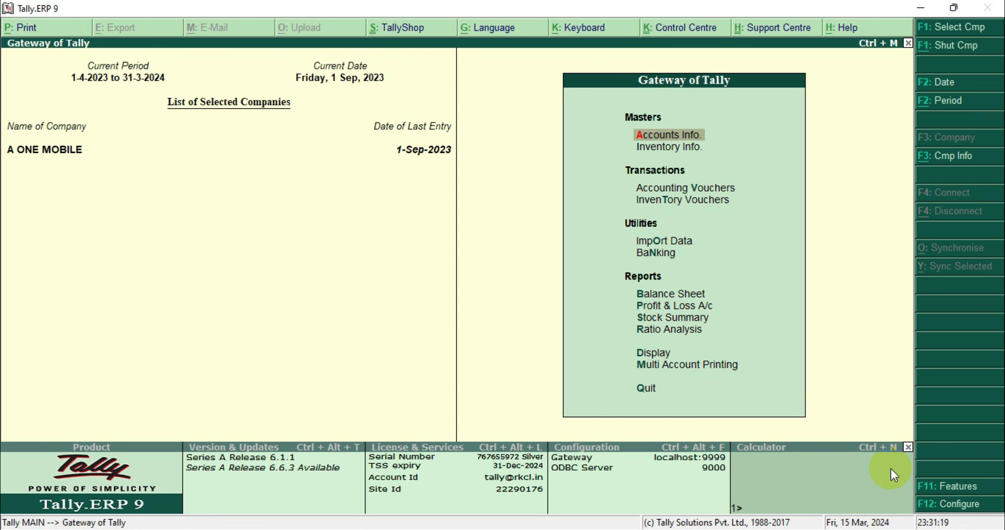
key(Down)
key(Down)
key(Down)
key(Down)
key(Down)
key(Down)
key(Down)
key(Down)
key(Down)
key(Down)
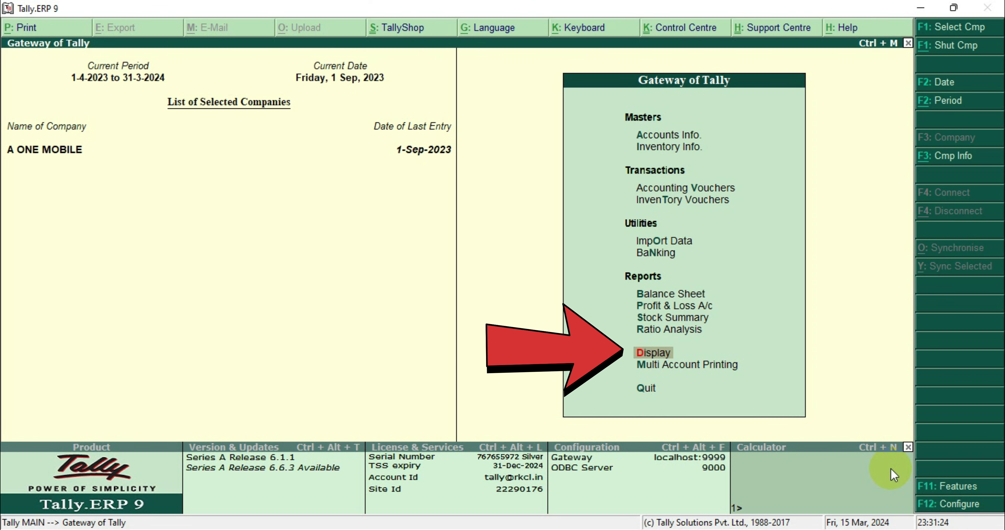
key(Return)
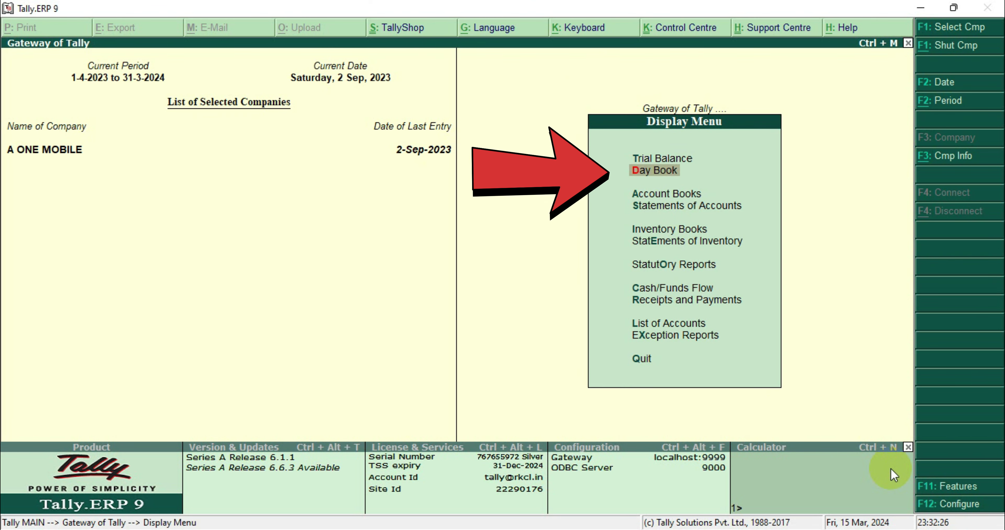
key(Return)
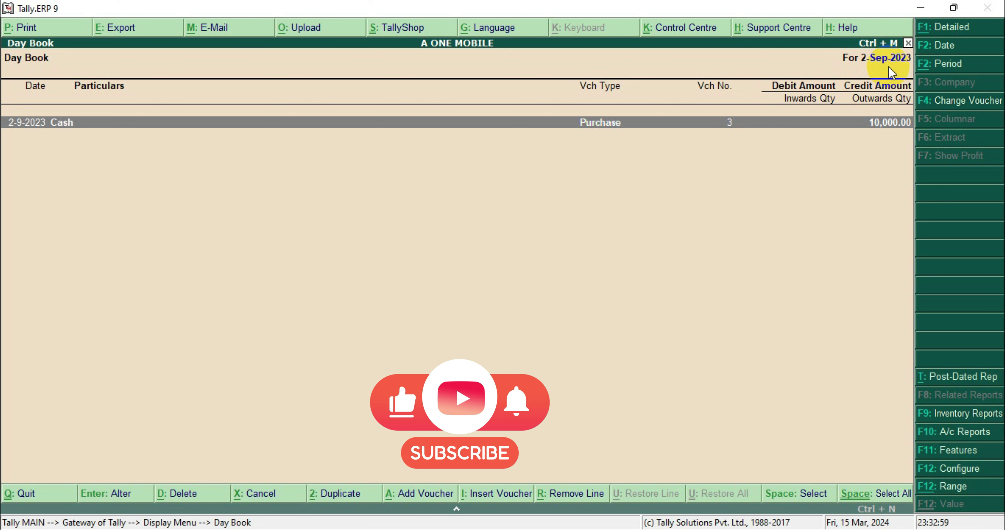
Set the Day Book to cover 1-Apr-2023 to 2-Sep-2023.
key(F2)
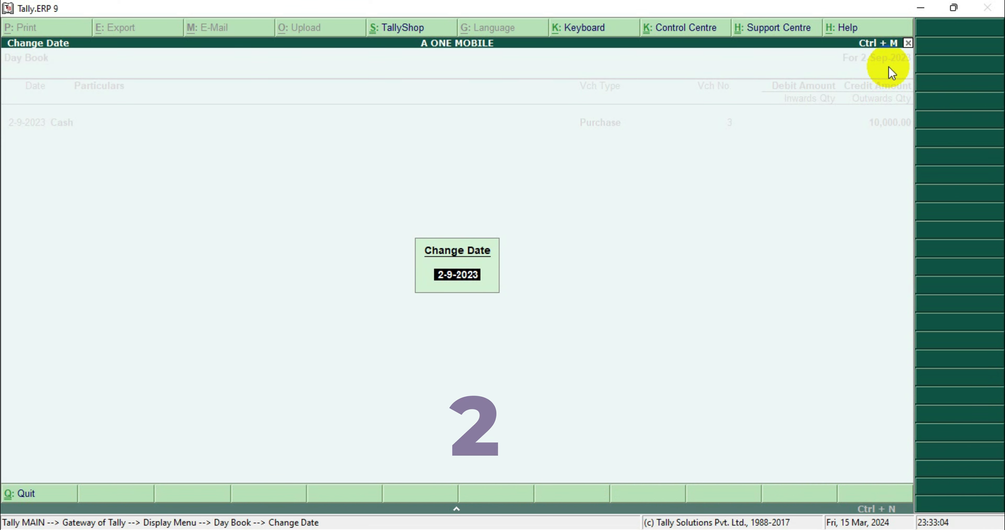
key(space)
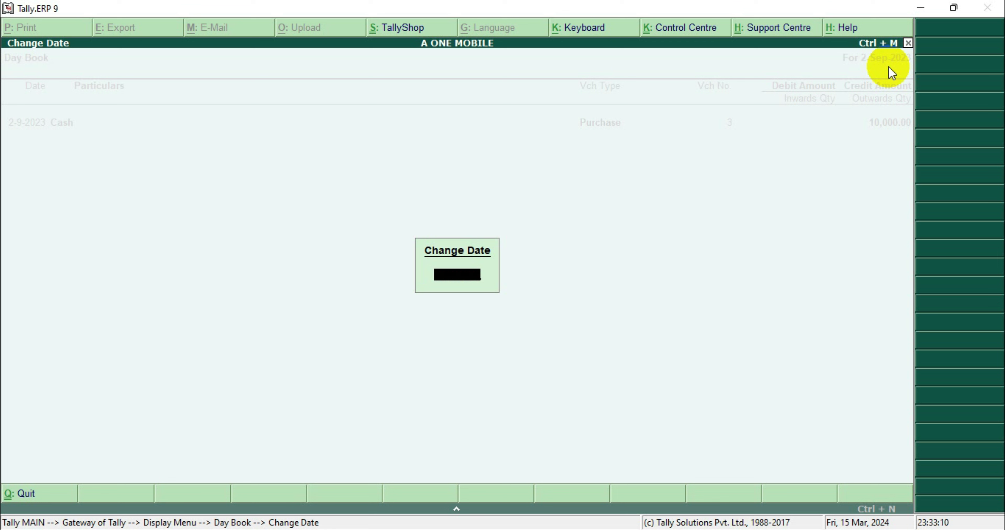
key(Return)
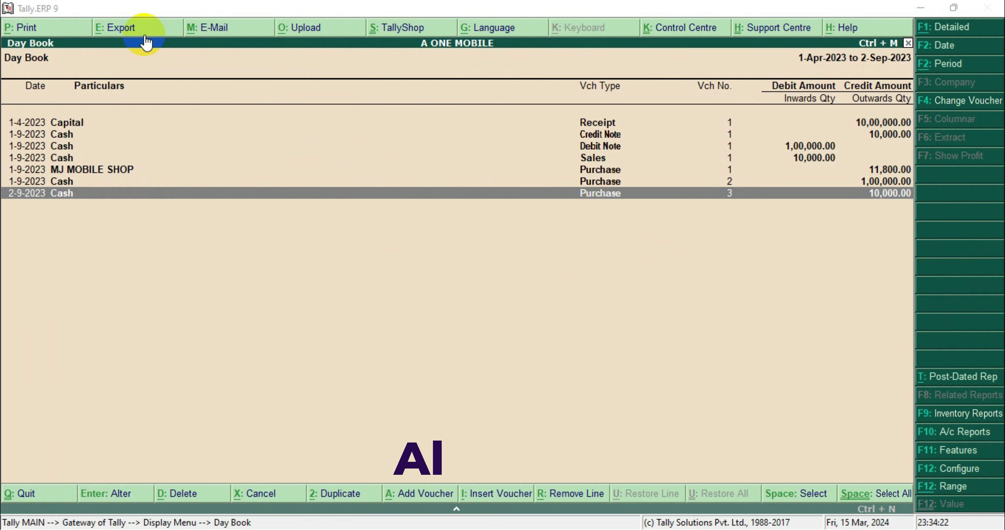
Start exporting the Day Book with the language Default (All Languages) and the file format XML (Data Interchange).
key(alt+e)
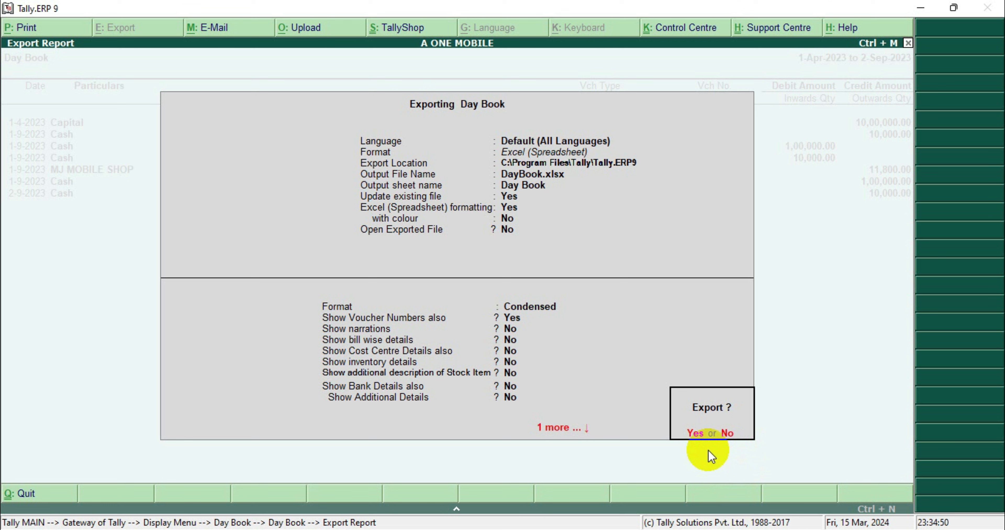
key(BackSpace)
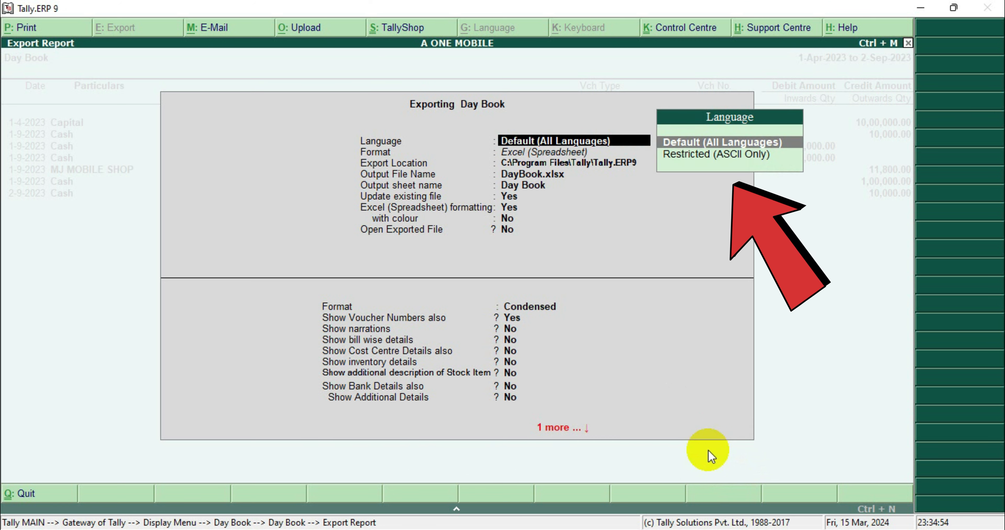
key(Return)
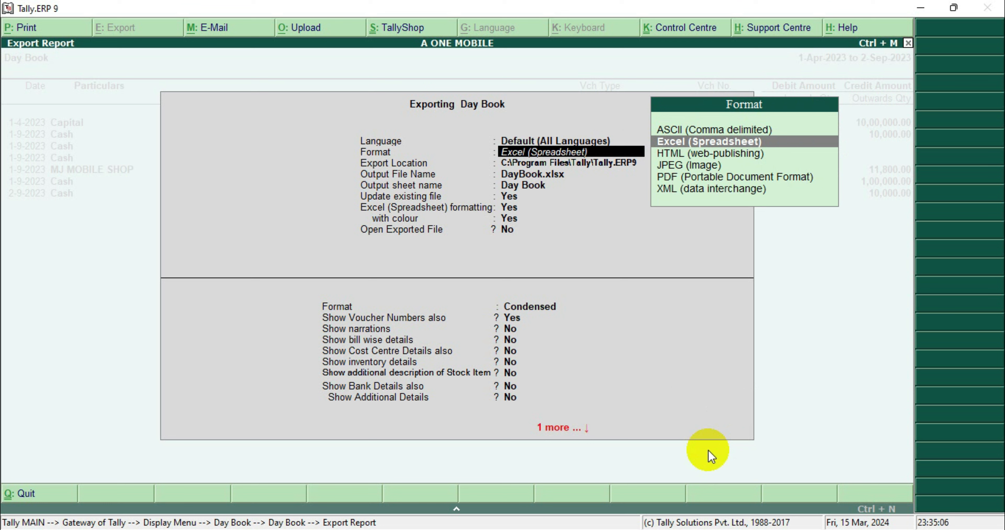
key(Down)
key(Down)
key(Down)
key(Down)
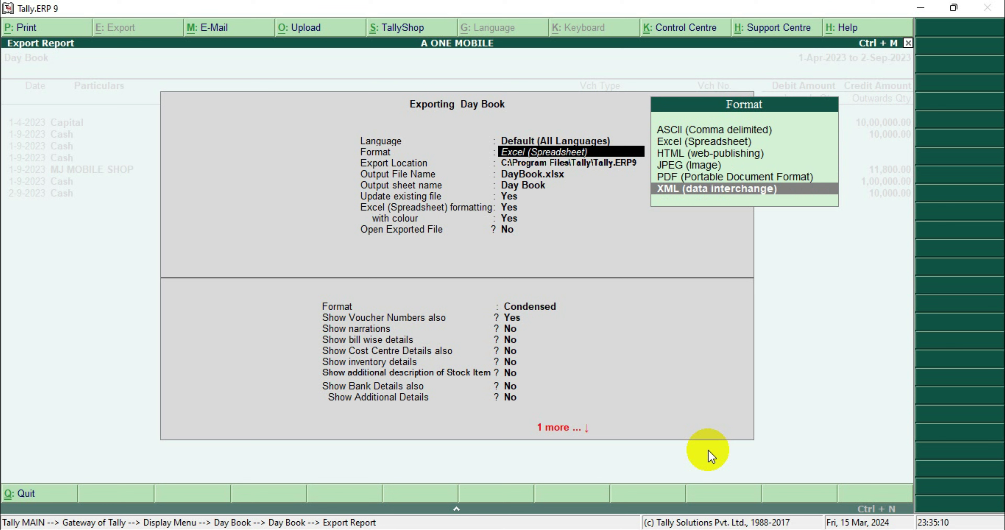
key(Return)
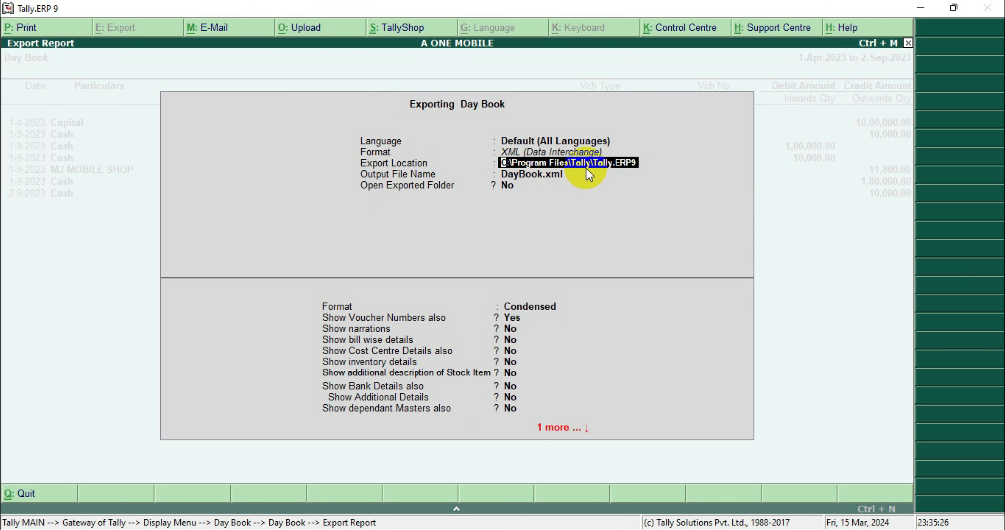
Keep the export location C:\Program Files\Tally\Tally.ERP9 and file name DayBook.xml, and set Open Exported Folder to Yes.
drag(613, 162, 625, 166)
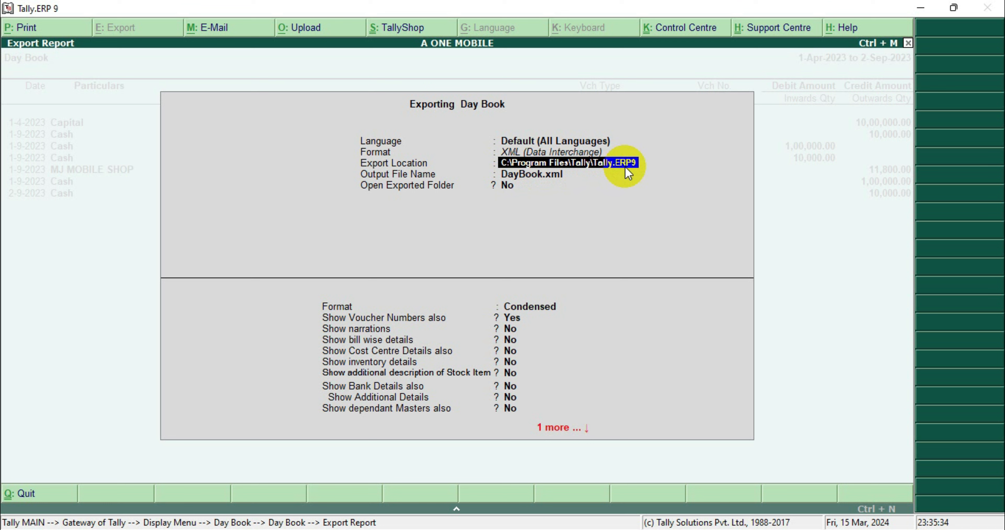
key(Return)
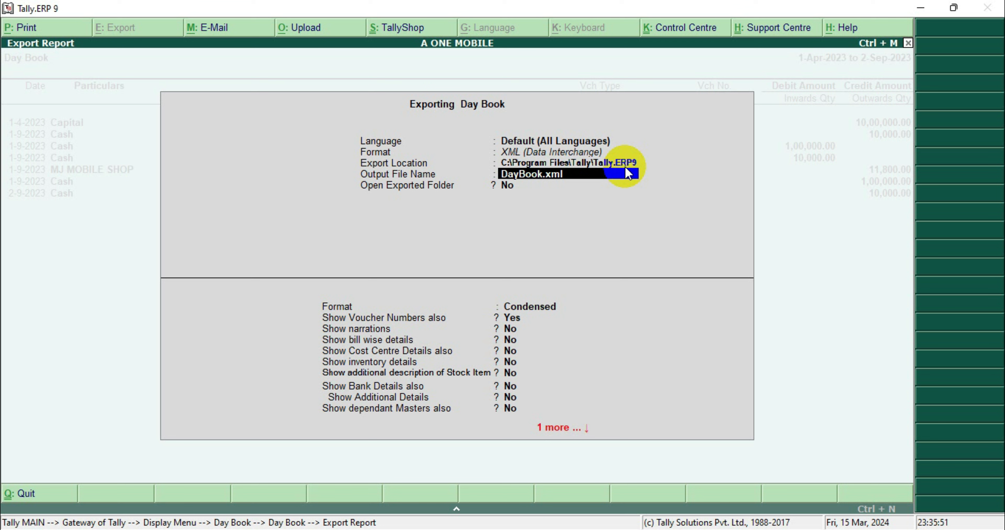
key(Return)
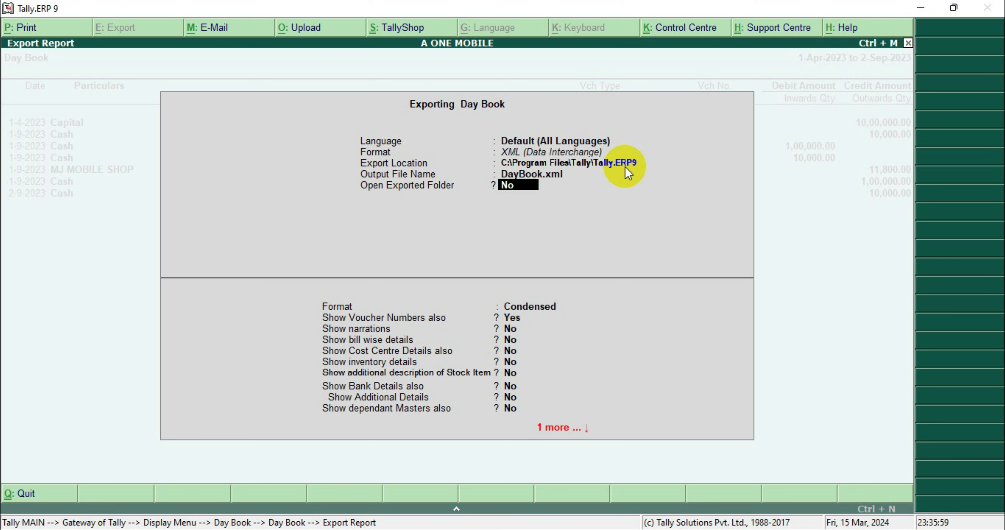
text(Y)
key(Return)
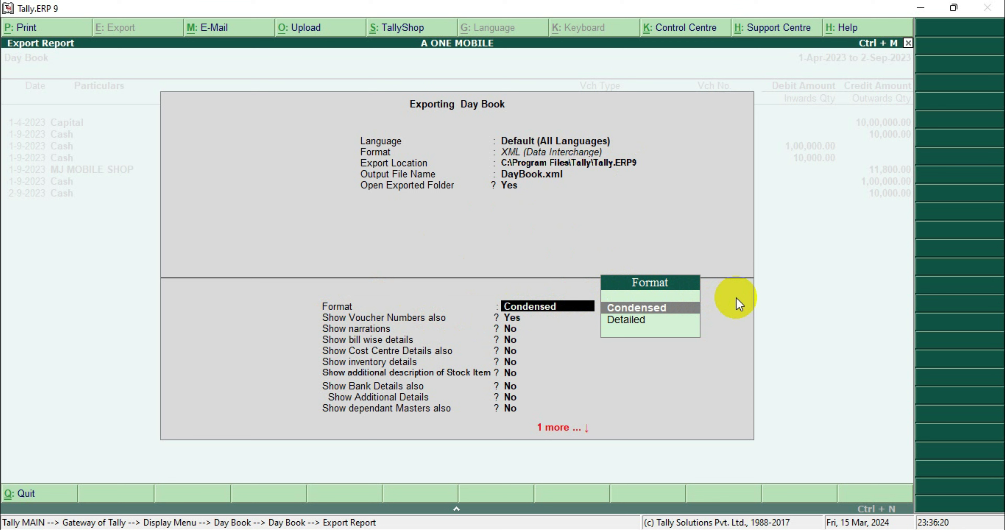
Keep the exported report's level of detail as Condensed.
key(Down)
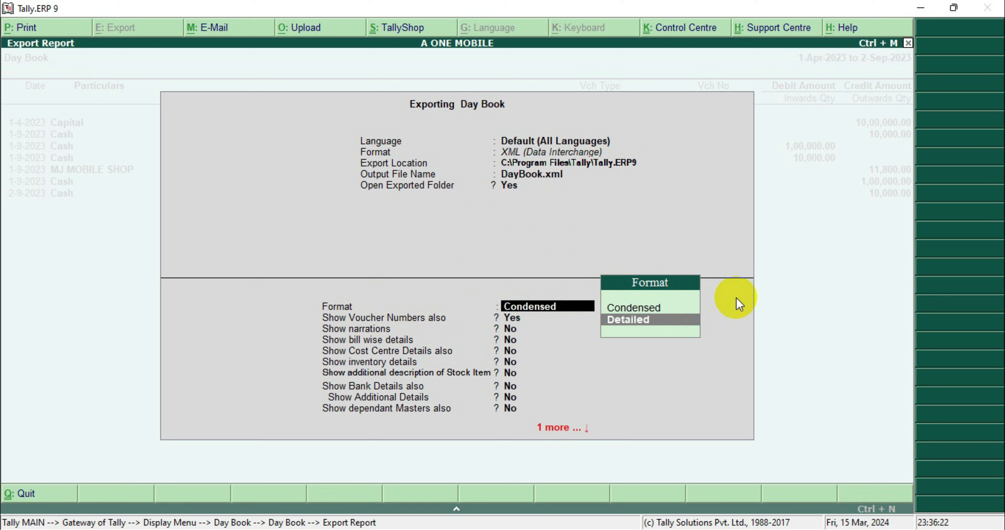
key(Up)
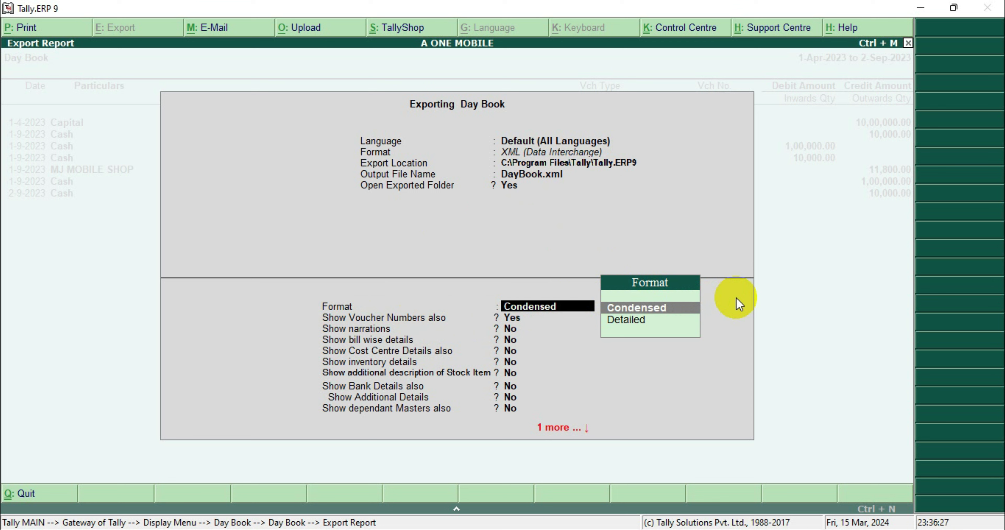
key(Return)
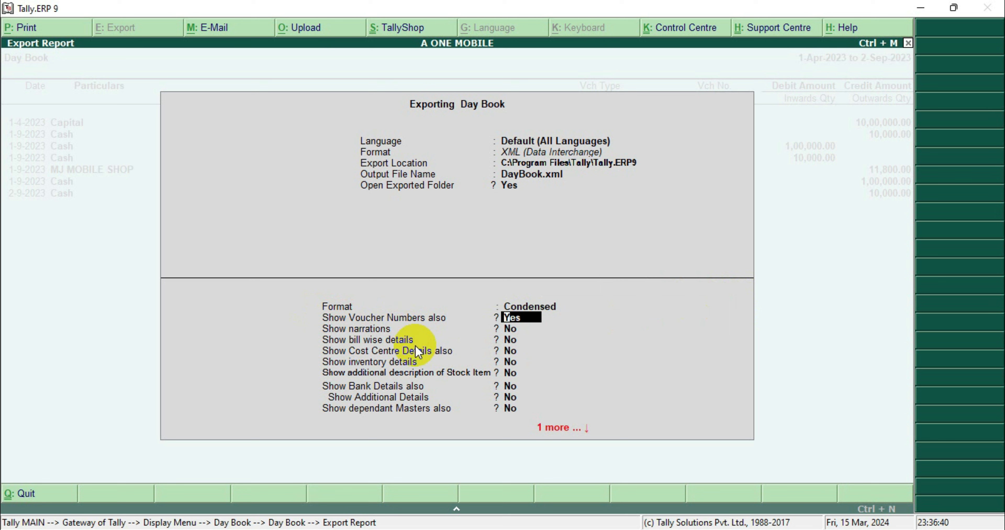
Accept the remaining detail options, choose All Vouchers as the vouchers to show, and run the Day Book export.
key(Return)
key(Return)
key(Return)
key(Return)
key(Return)
key(Return)
key(Return)
key(Return)
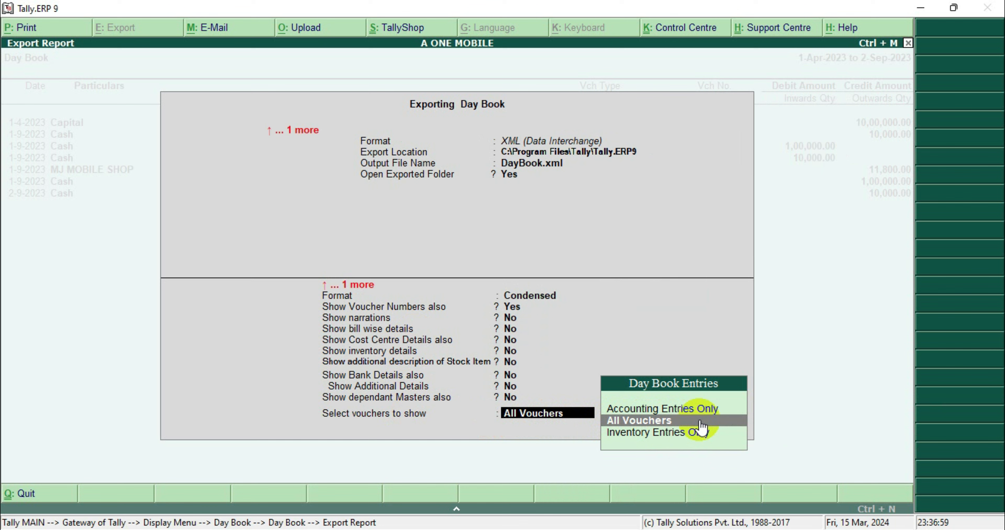
click(699, 422)
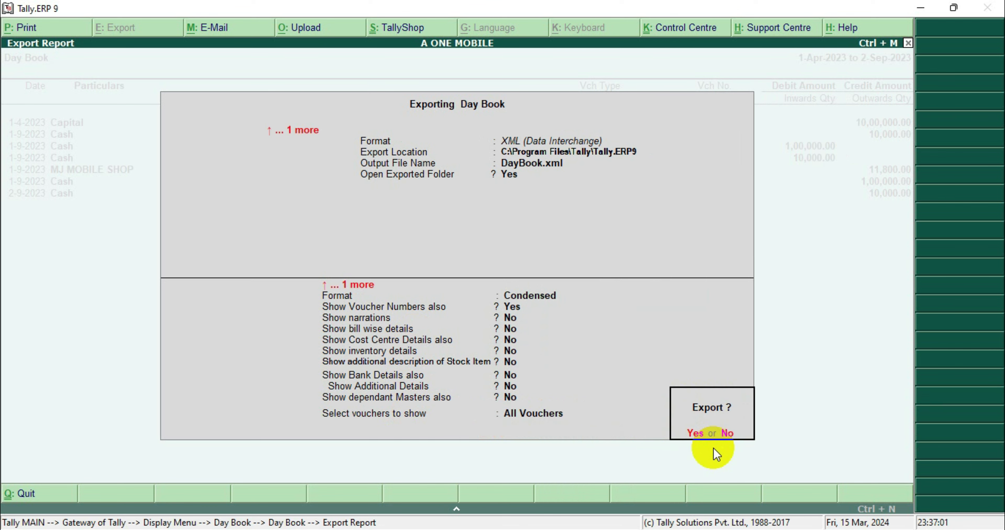
key(Return)
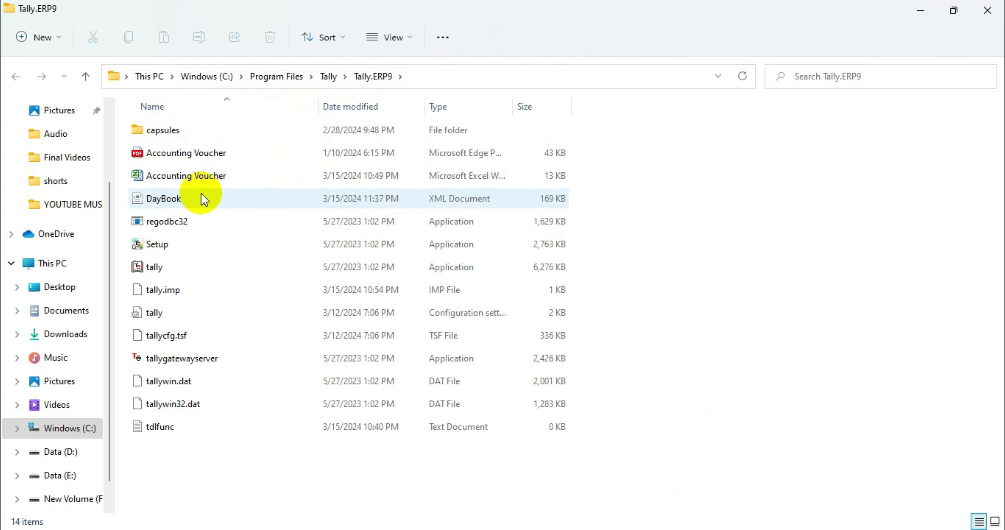
Open the exported DayBook XML document from the Tally.ERP9 folder to examine its contents, and close both the file and folder.
click(194, 203)
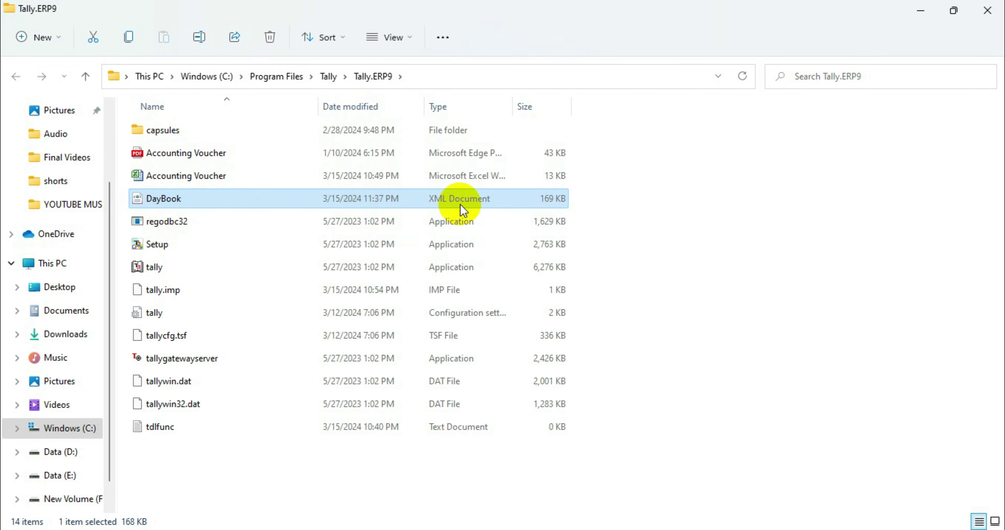
double_click(294, 201)
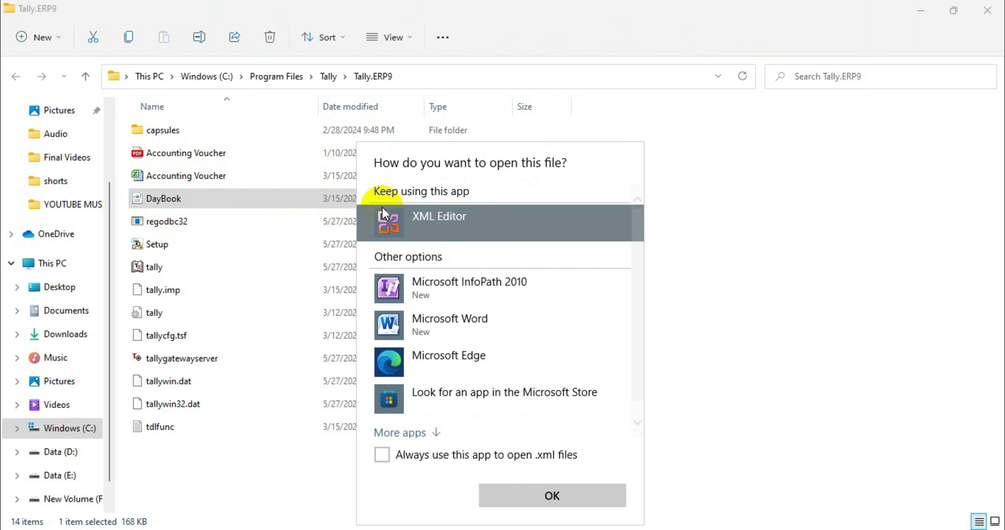
click(539, 500)
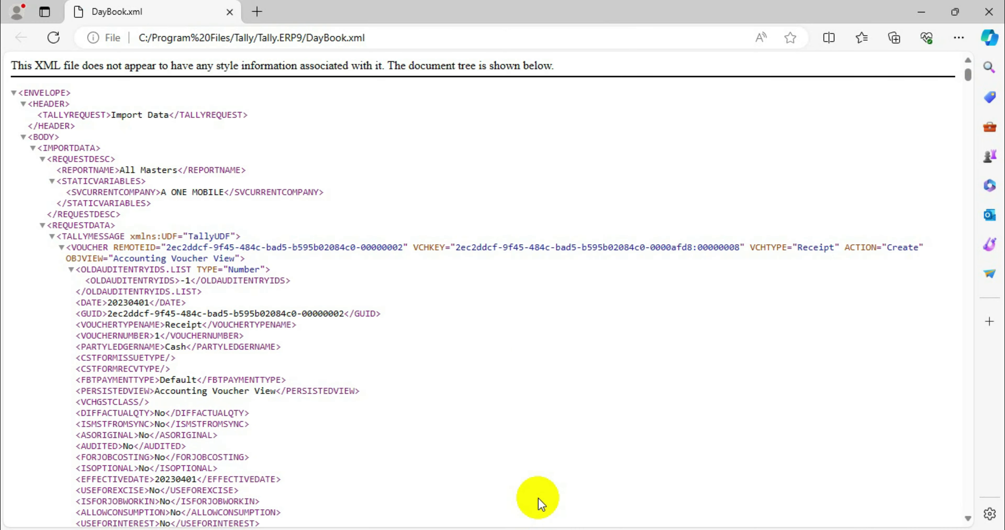
scroll(421, 431, down, 2)
scroll(422, 426, down, 15)
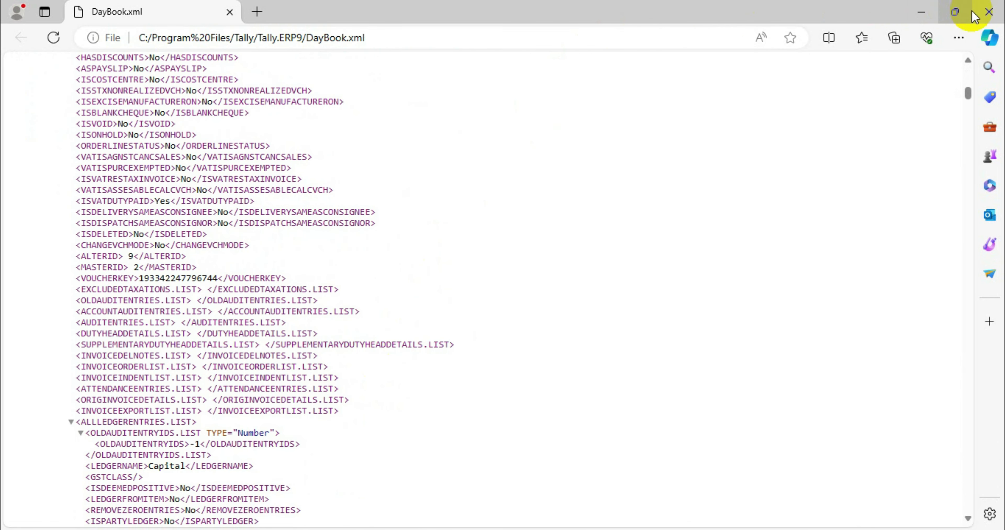
click(989, 11)
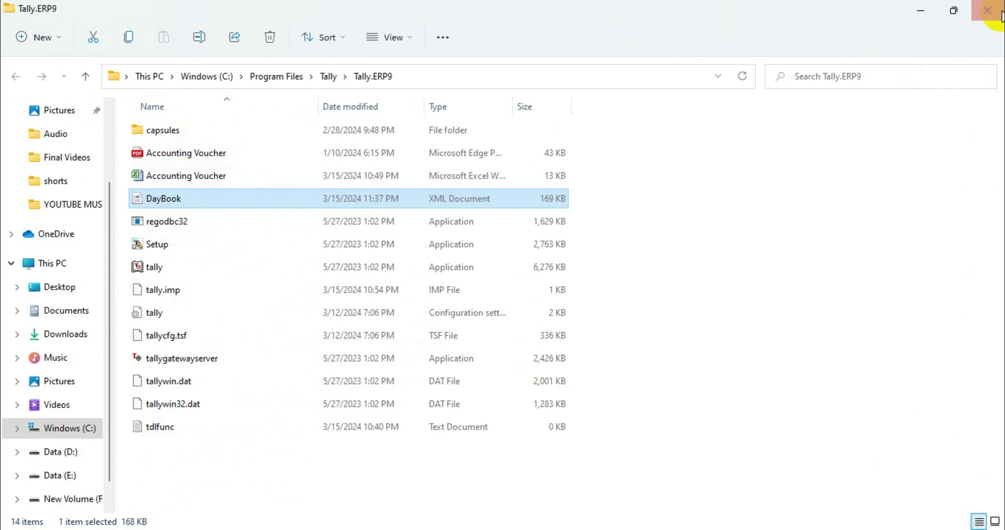
click(1001, 13)
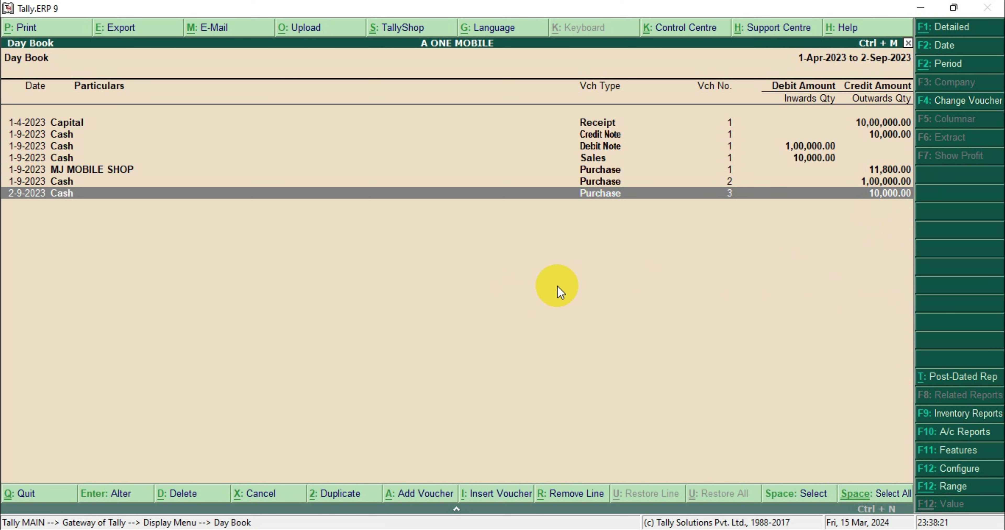
Select all vouchers listed in the Day Book and delete them.
key(ctrl+space)
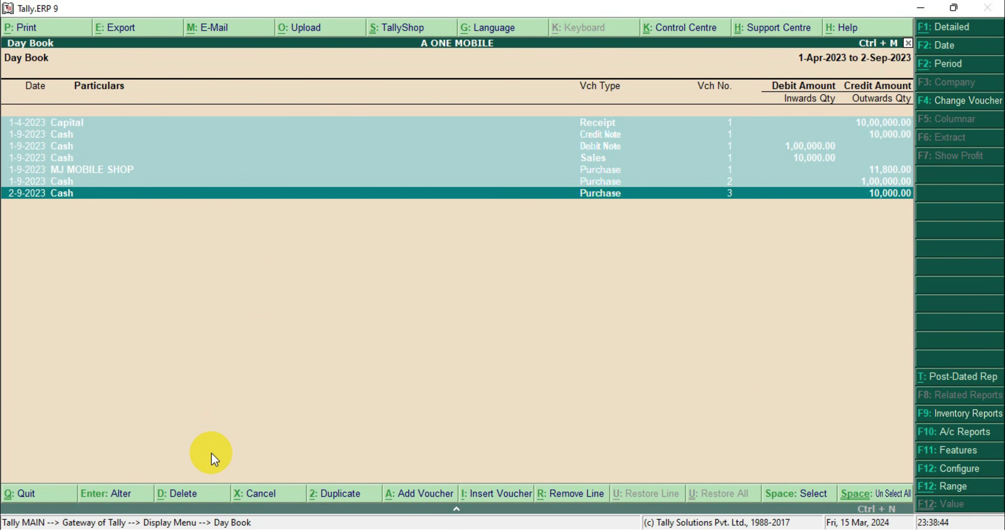
click(185, 497)
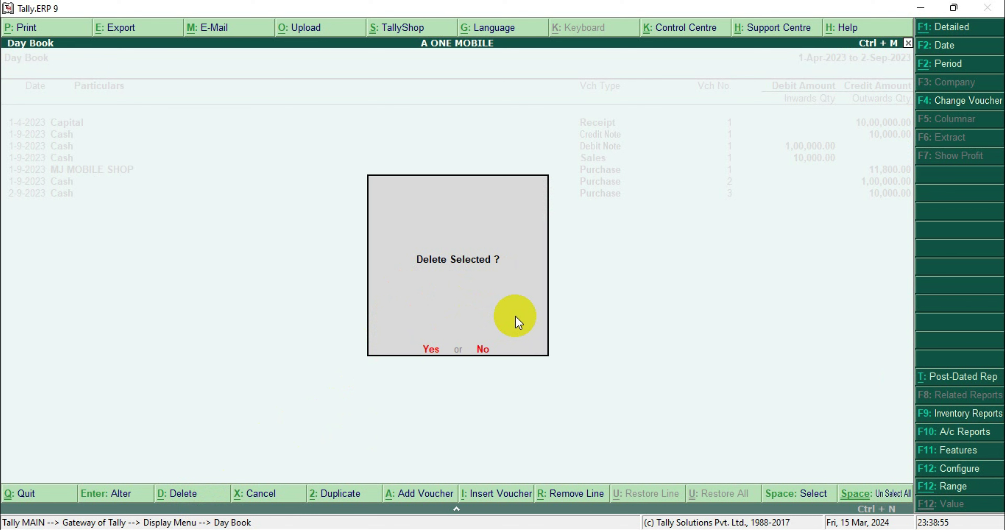
key(y)
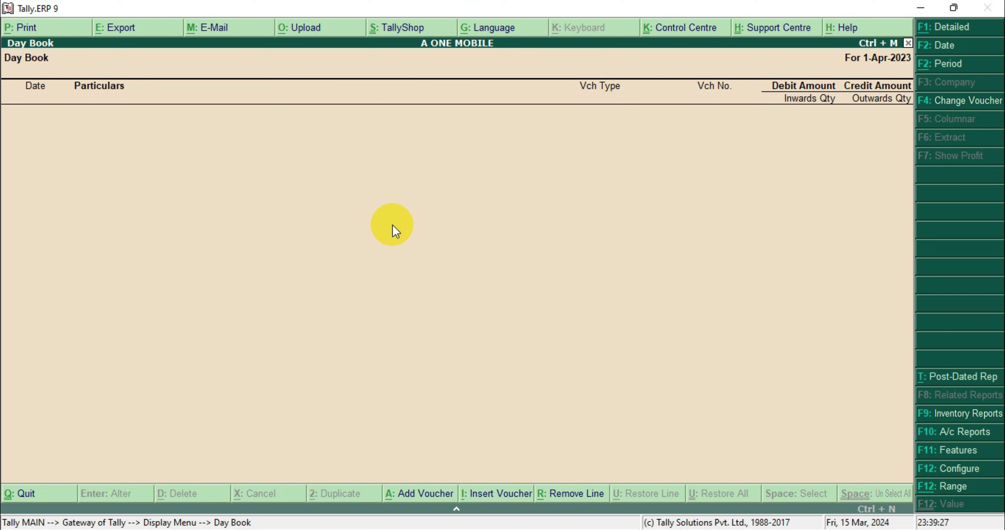
Leave the Day Book, return to the Gateway of Tally, and open the Import Data options.
key(Escape)
key(Escape)
key(Home)
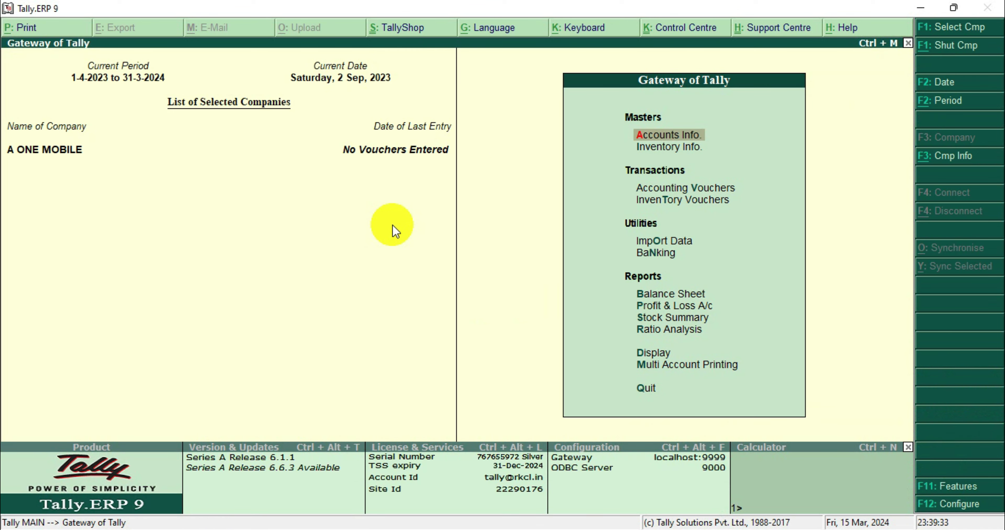
key(Down)
key(Down)
key(Down)
key(Down)
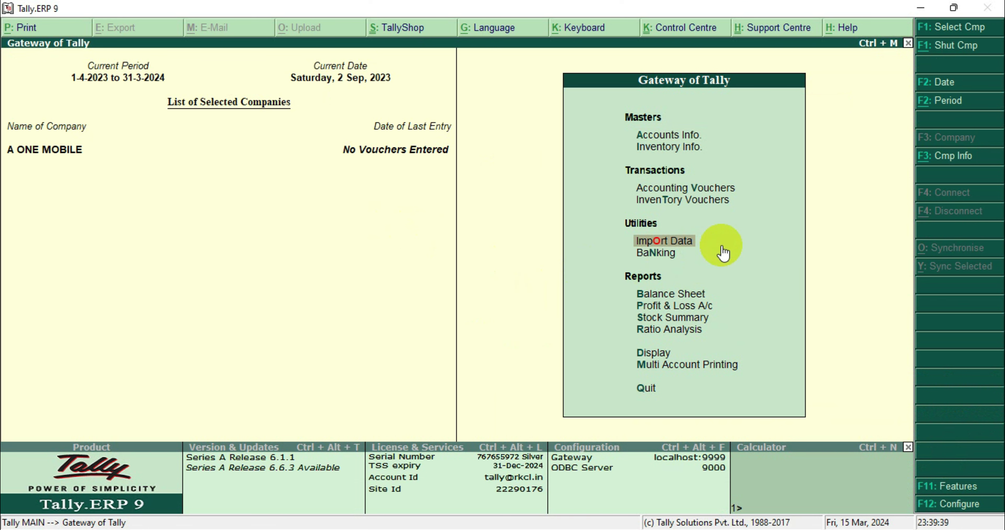
key(Return)
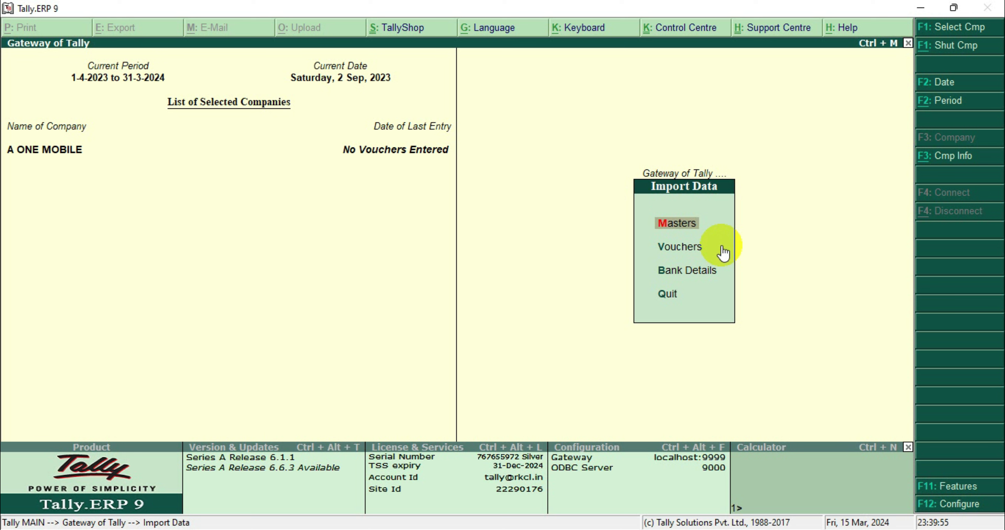
Import DAYBOOK.XML through the Masters import, treating already existing entries with Combine Opening Balances.
key(Return)
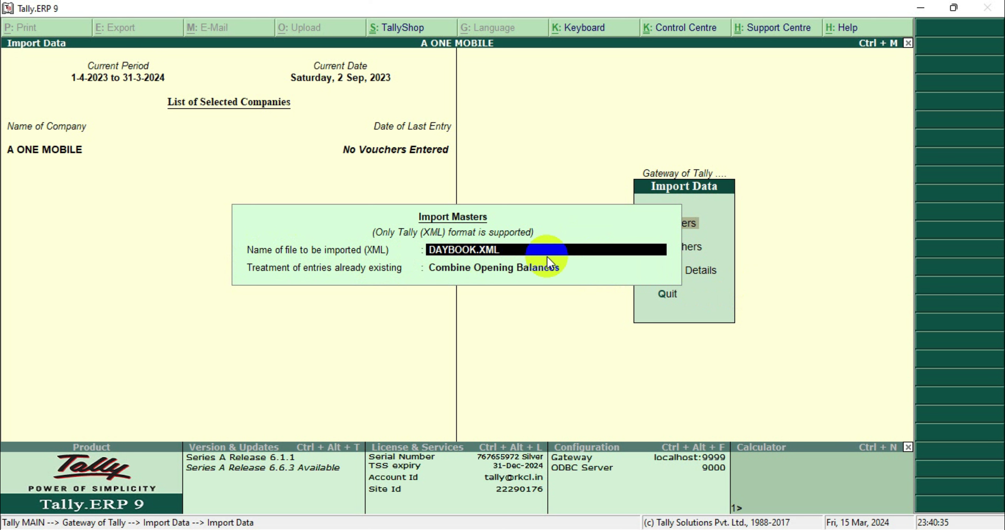
key(Return)
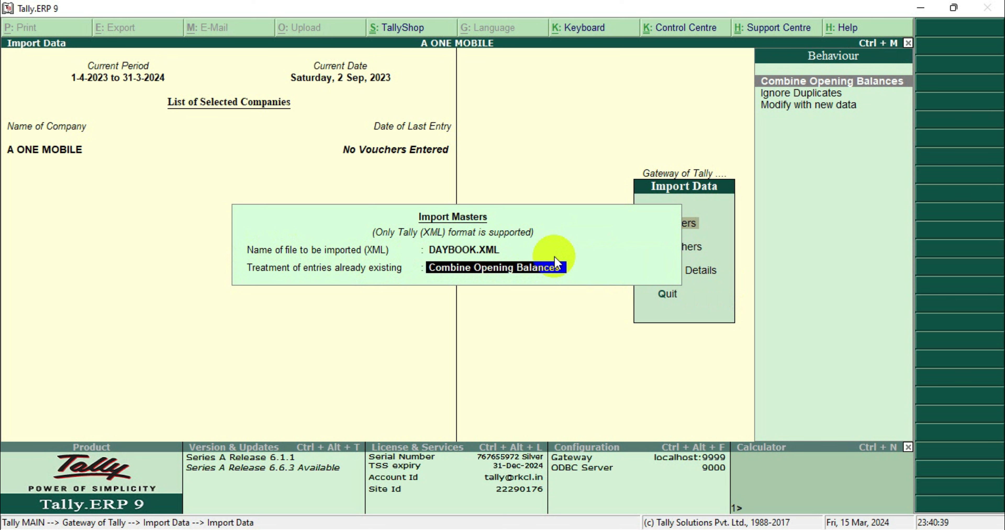
key(Return)
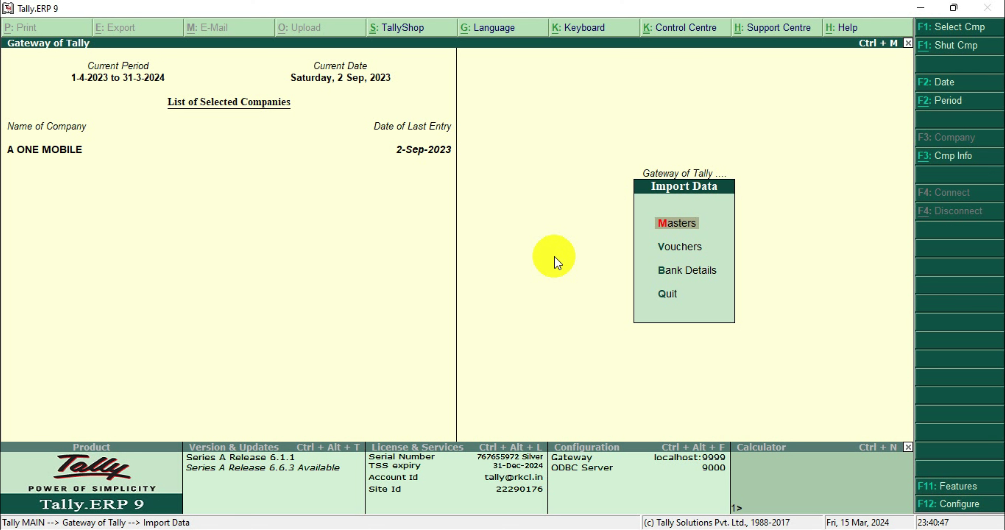
Leave the import options and open the Day Book report to check the imported vouchers.
key(Escape)
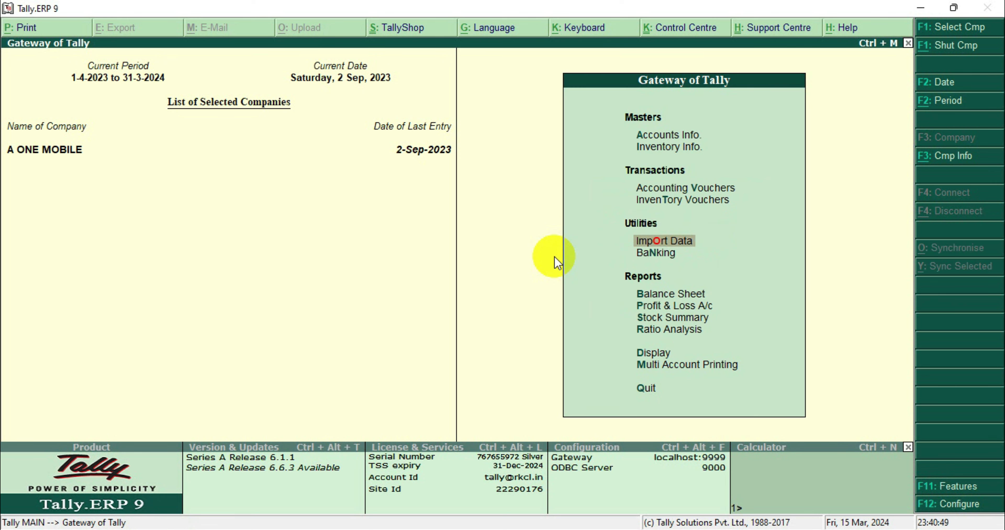
key(Down)
key(Down)
key(Down)
key(Down)
key(Down)
key(Down)
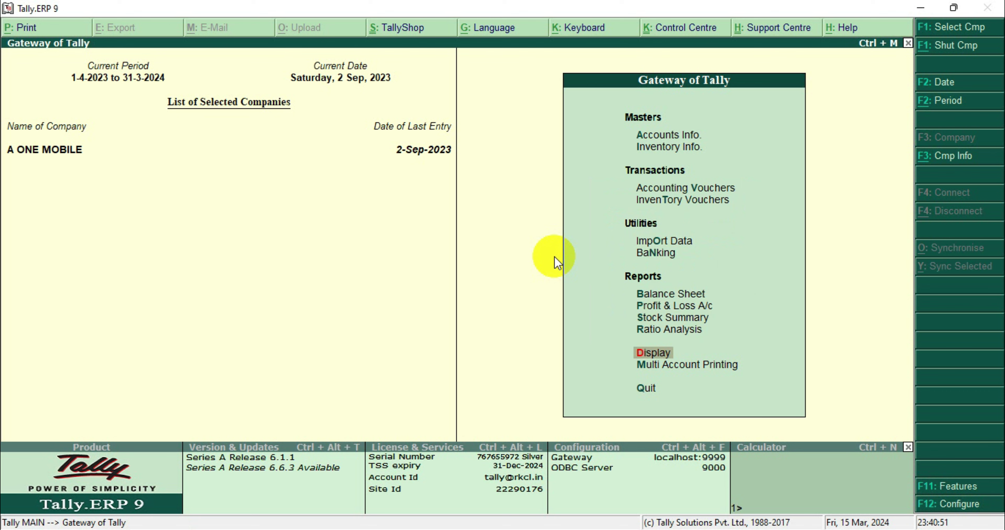
key(Return)
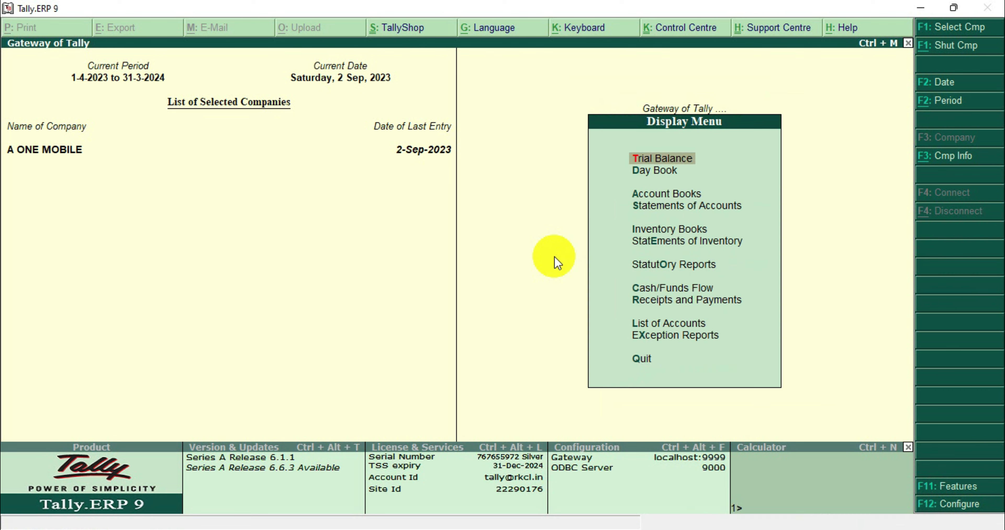
key(Down)
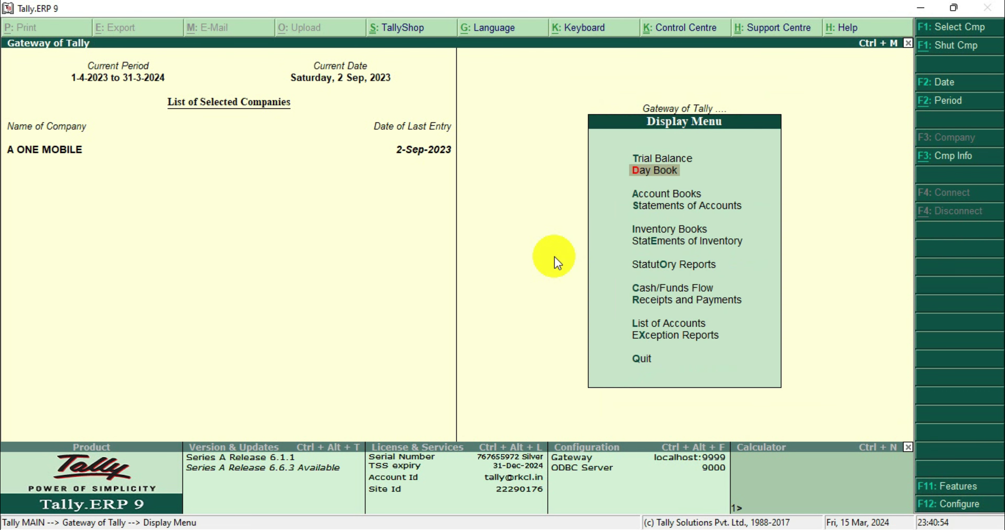
key(Return)
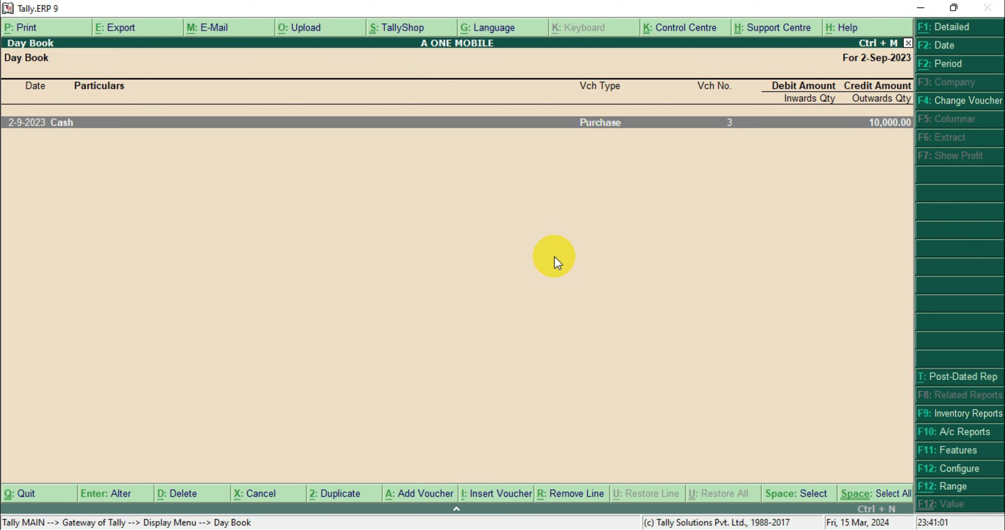
Change the Day Book's dates to cover 1-Apr-2023 to 2-Sep-2023.
key(F2)
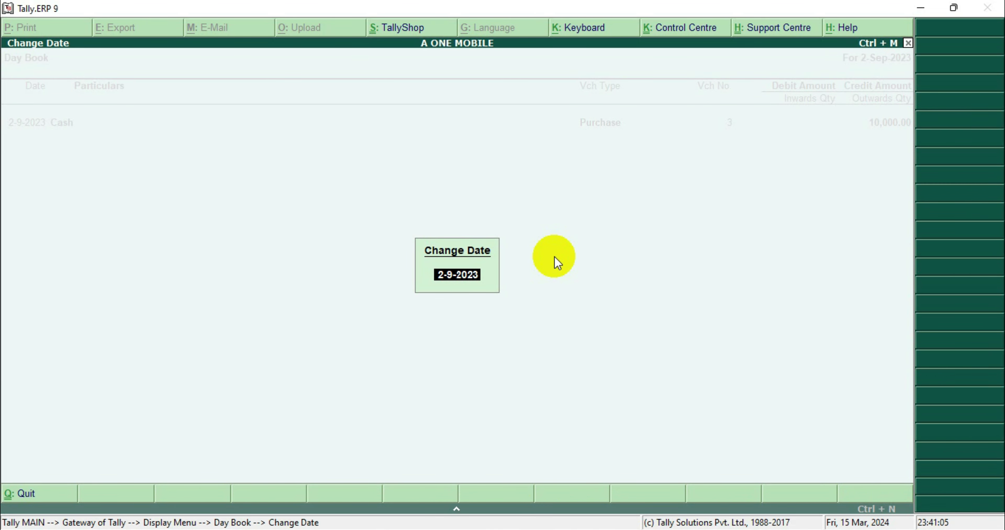
key(BackSpace)
key(Return)
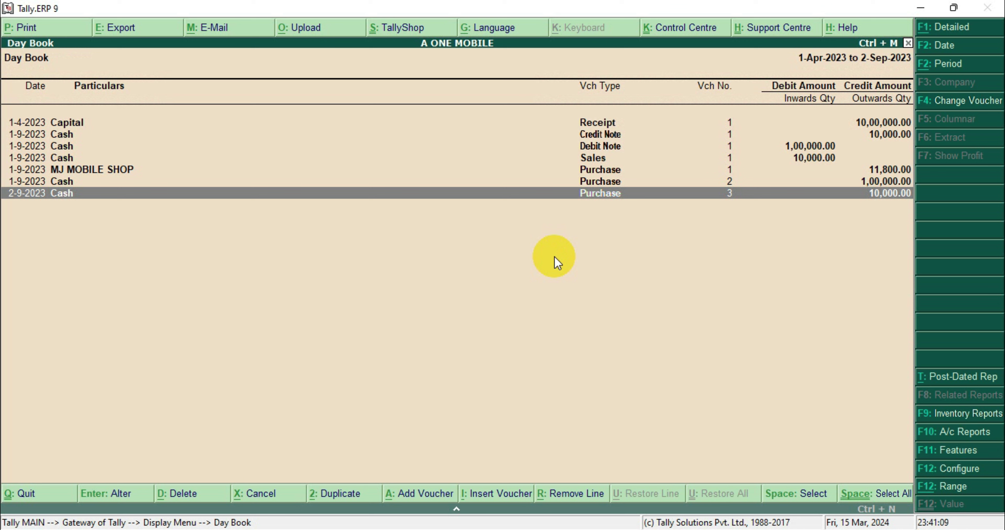